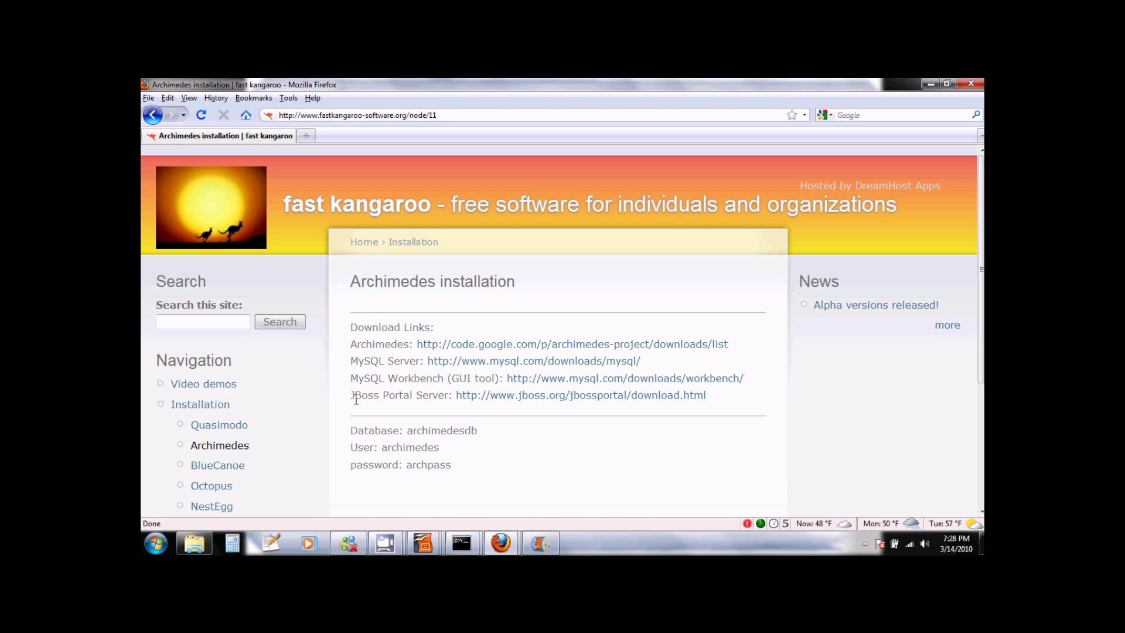
Open the MySQL Server download page from the Archimedes installation page in a new tab.
{"action": "left_click", "coordinate": [510, 362]}
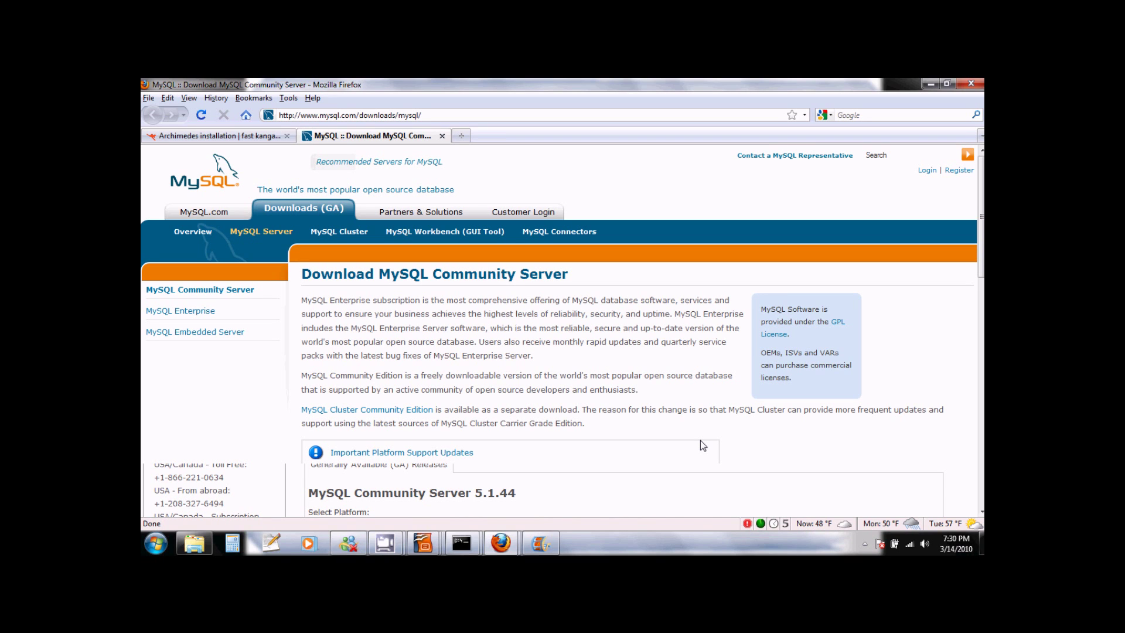
Scroll down to the MySQL 5.1.44 Windows installer downloads, then bring up the Start menu.
{"action": "scroll", "coordinate": [705, 452], "scroll_direction": "down", "scroll_amount": 4}
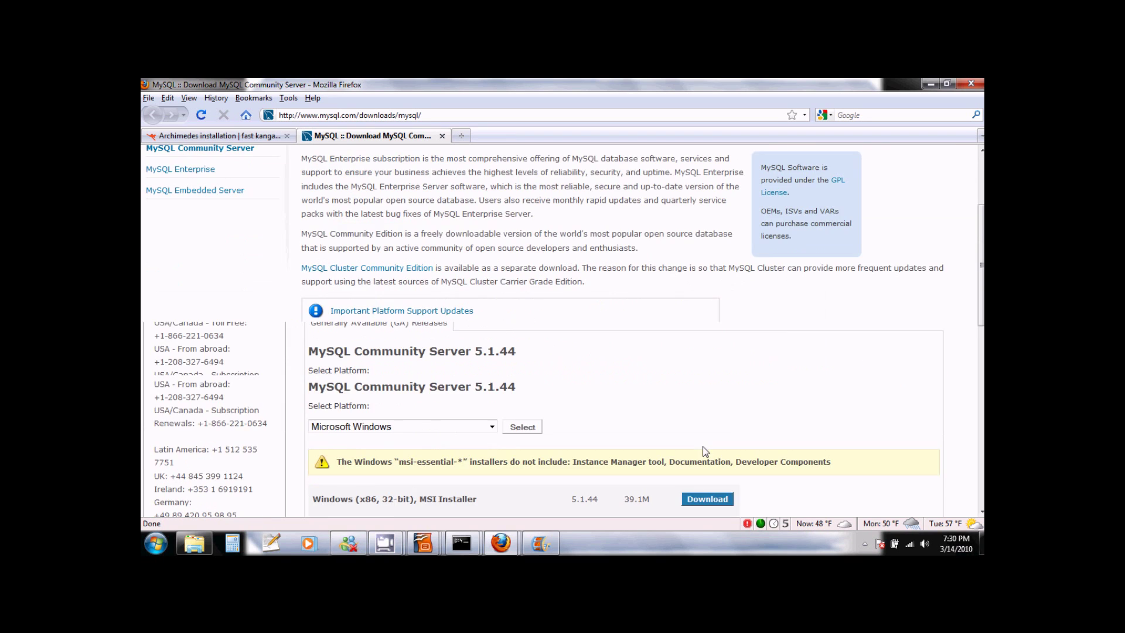
{"action": "scroll", "coordinate": [705, 451], "scroll_direction": "down", "scroll_amount": 7}
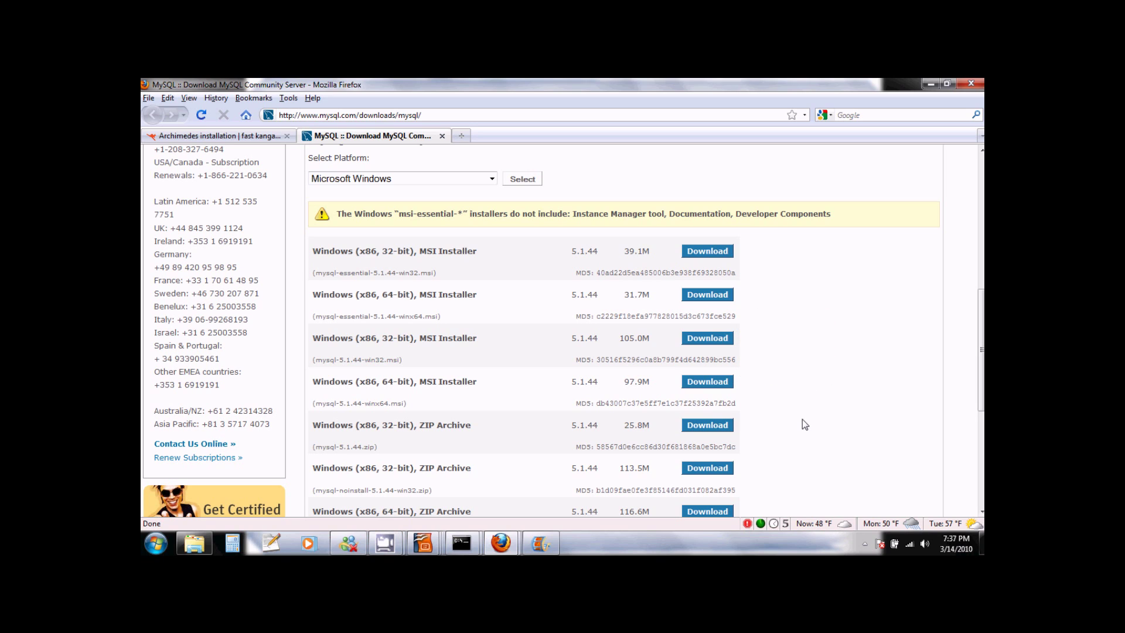
{"action": "left_click", "coordinate": [156, 544]}
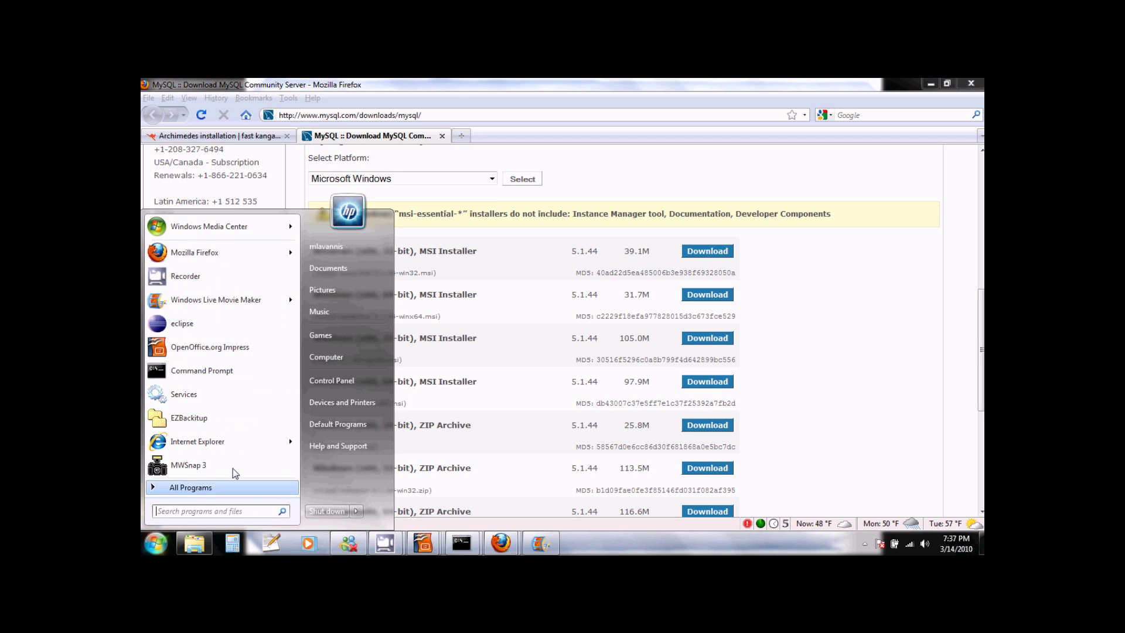
Launch the Services console via Control Panel > System and Security > Administrative Tools.
{"action": "left_click", "coordinate": [345, 388]}
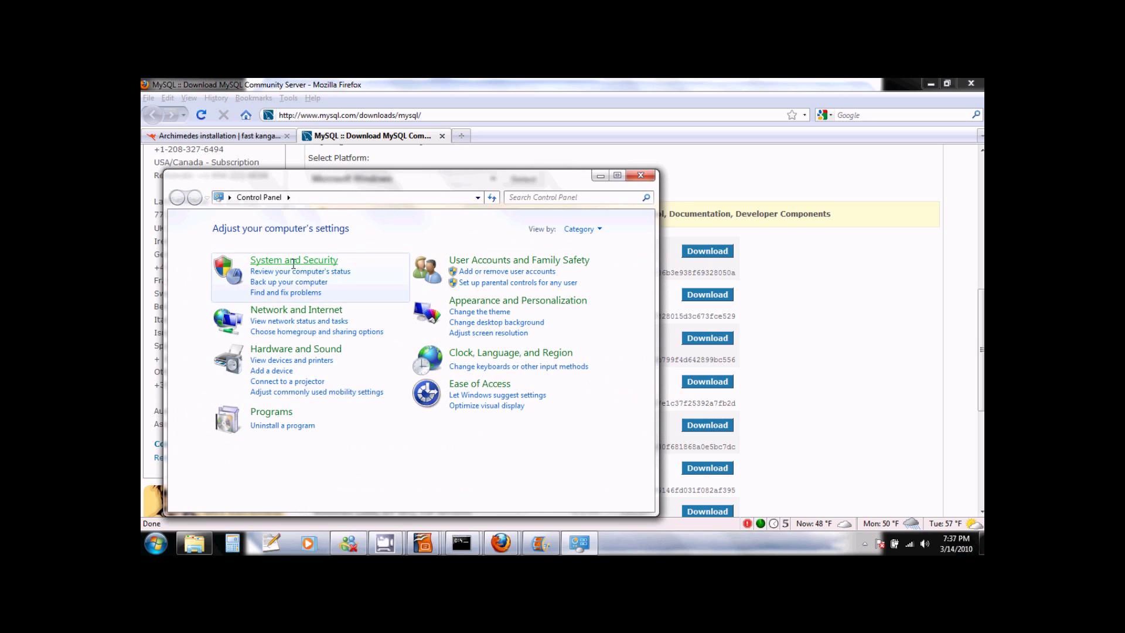
{"action": "left_click", "coordinate": [293, 261]}
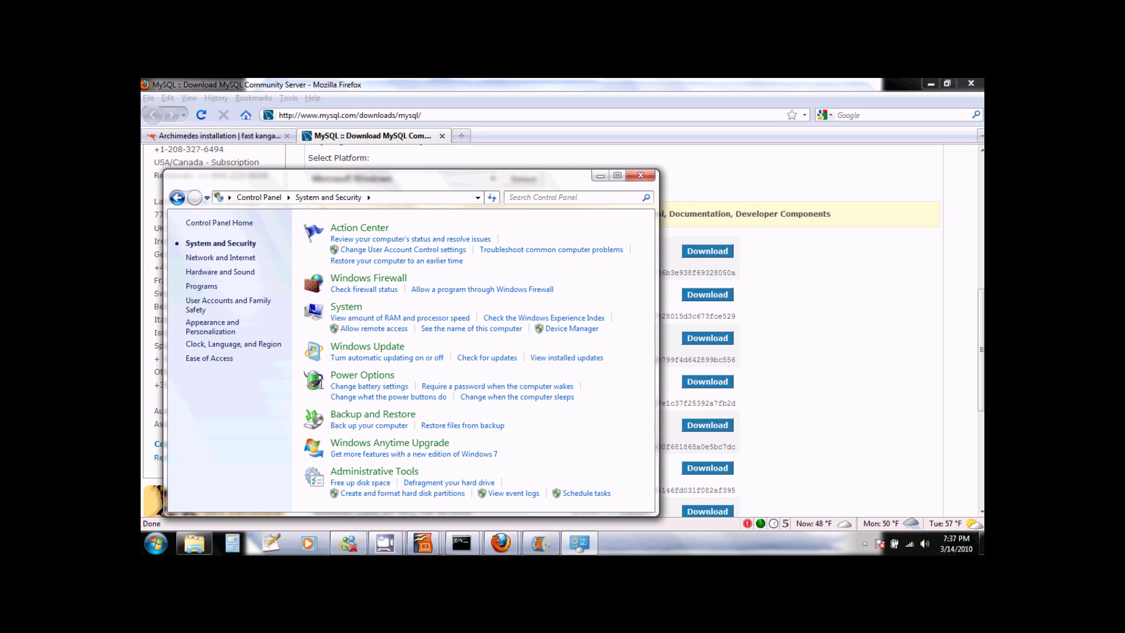
{"action": "left_click", "coordinate": [357, 472]}
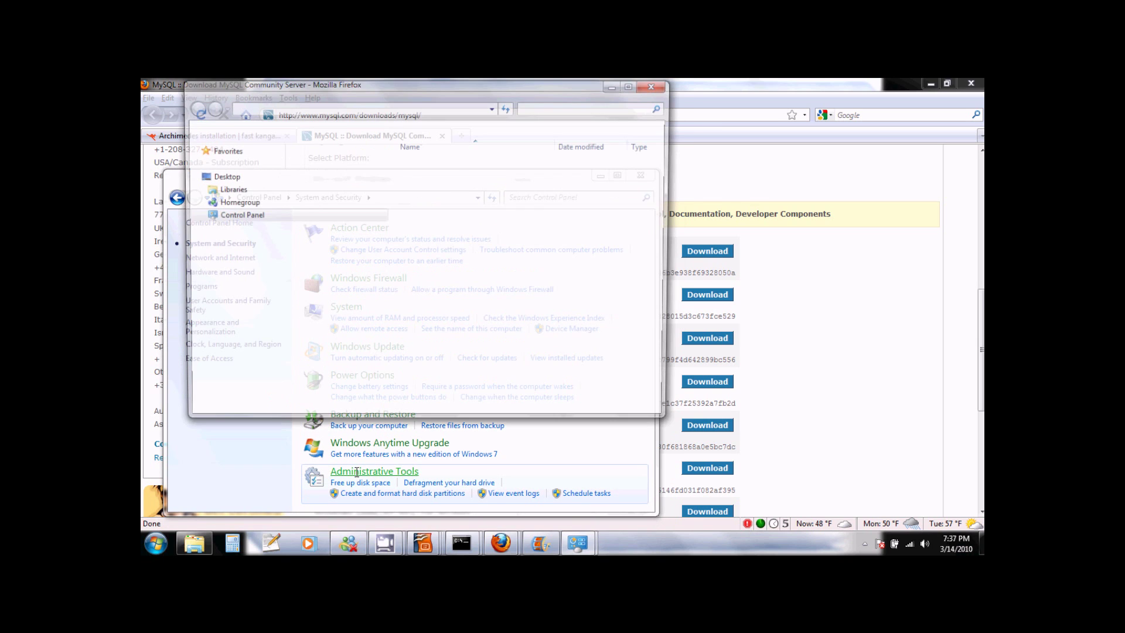
{"action": "left_click", "coordinate": [414, 240]}
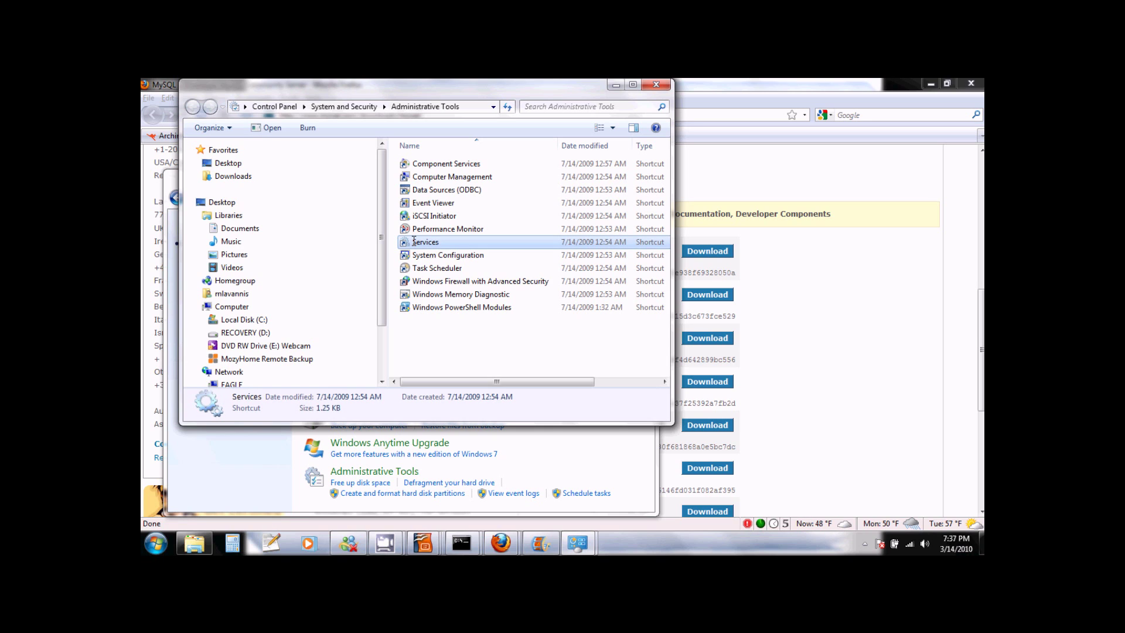
{"action": "double_click", "coordinate": [414, 241]}
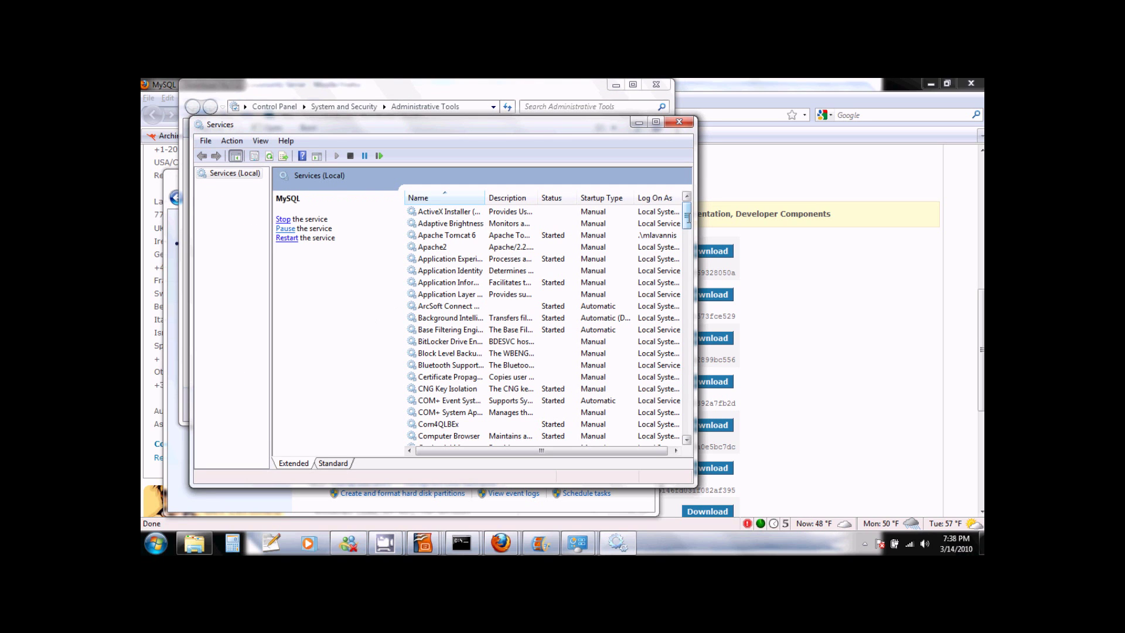
Select the MySQL service and confirm it is Started with Manual startup.
{"action": "scroll", "coordinate": [544, 322], "scroll_direction": "down", "scroll_amount": 16}
{"action": "left_click", "coordinate": [430, 436]}
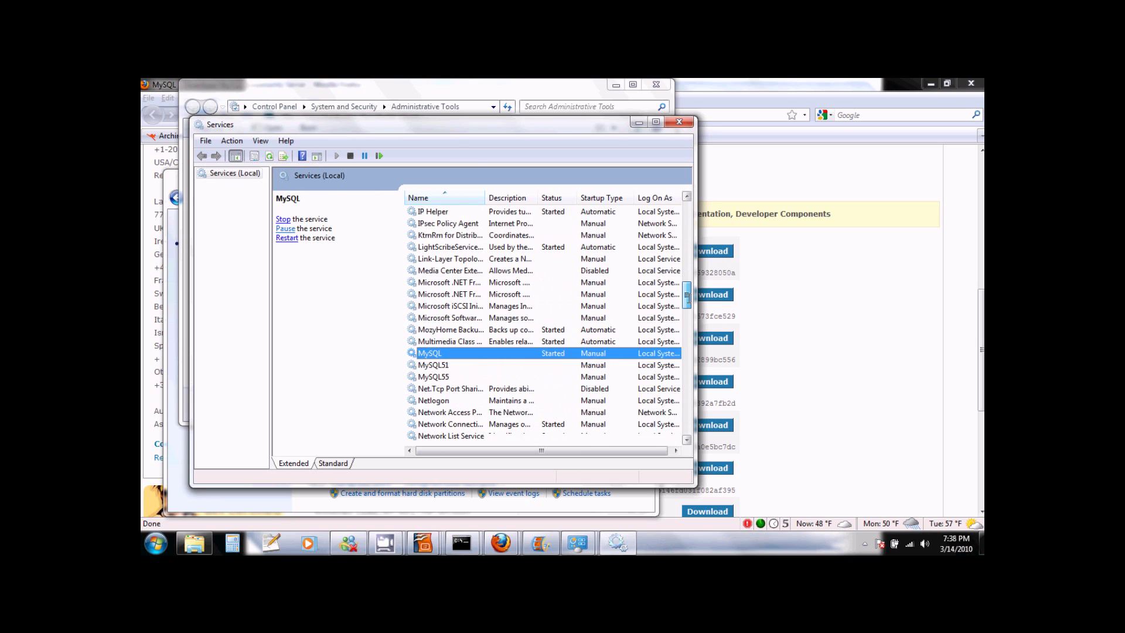
{"action": "scroll", "coordinate": [547, 351], "scroll_direction": "down", "scroll_amount": 3}
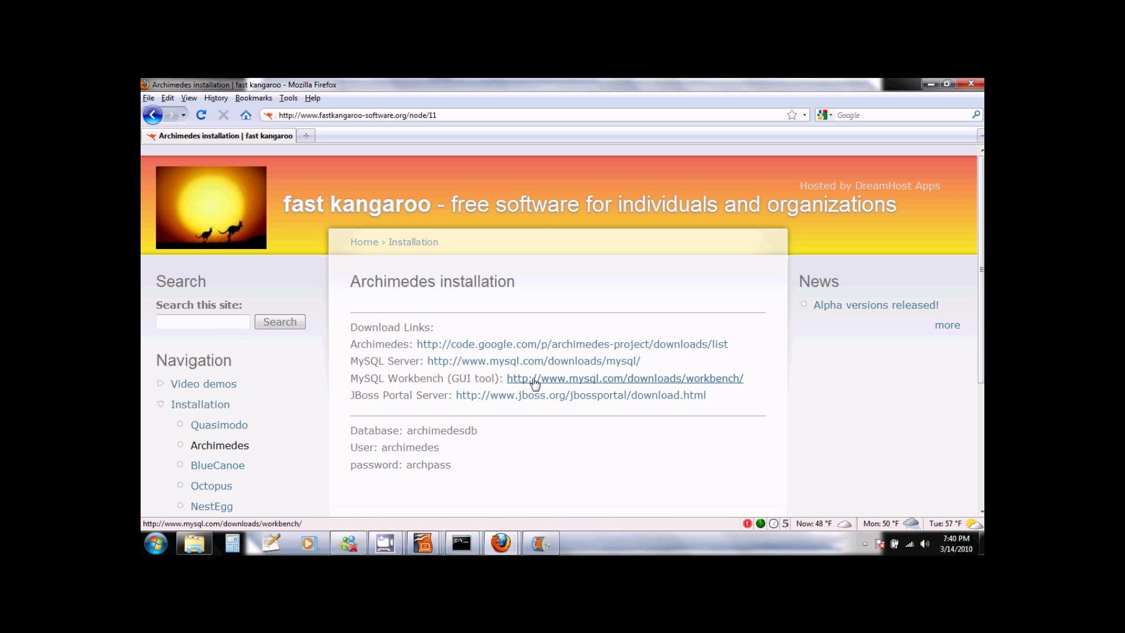
View the MySQL Workbench 5.1.18a download page and its Windows MSI and ZIP packages.
{"action": "left_click", "coordinate": [568, 381]}
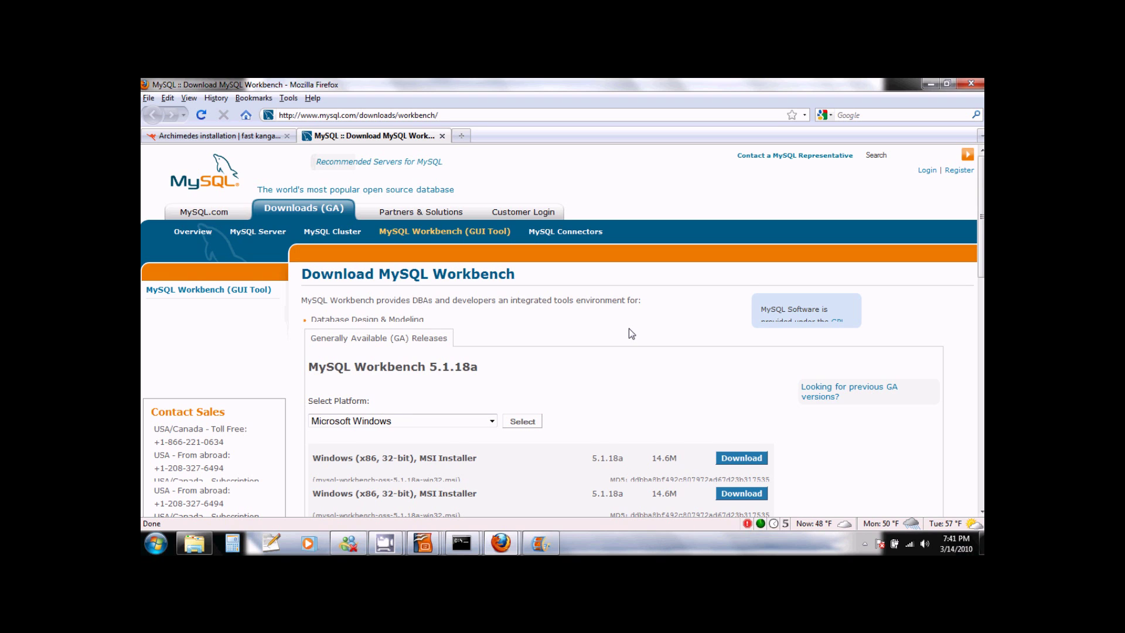
{"action": "scroll", "coordinate": [629, 329], "scroll_direction": "down", "scroll_amount": 3}
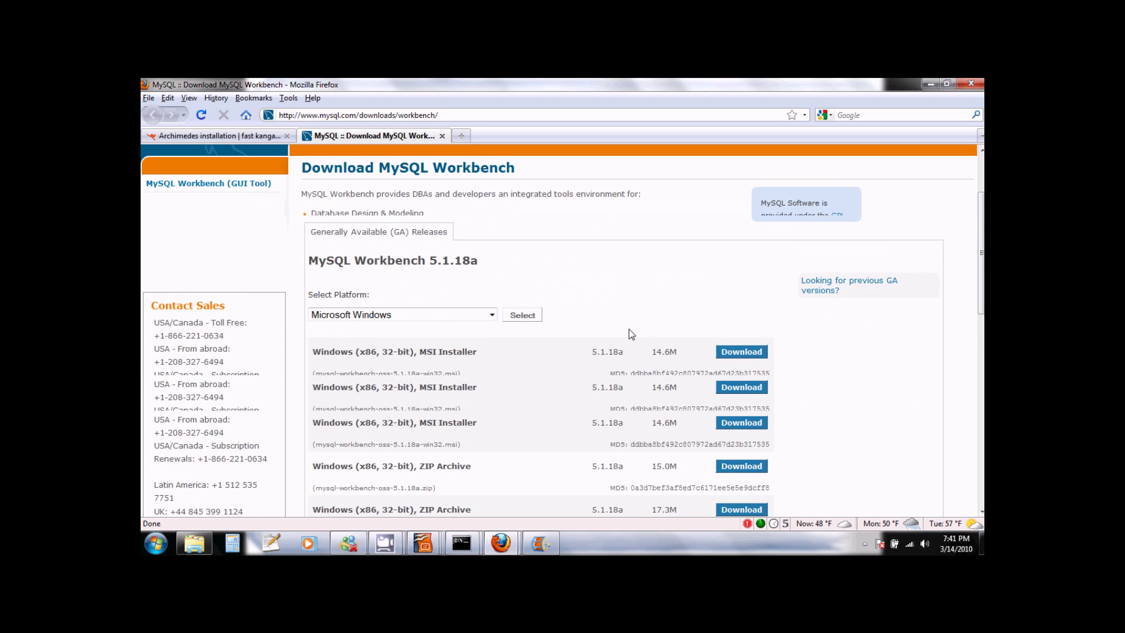
{"action": "scroll", "coordinate": [629, 334], "scroll_direction": "down", "scroll_amount": 2}
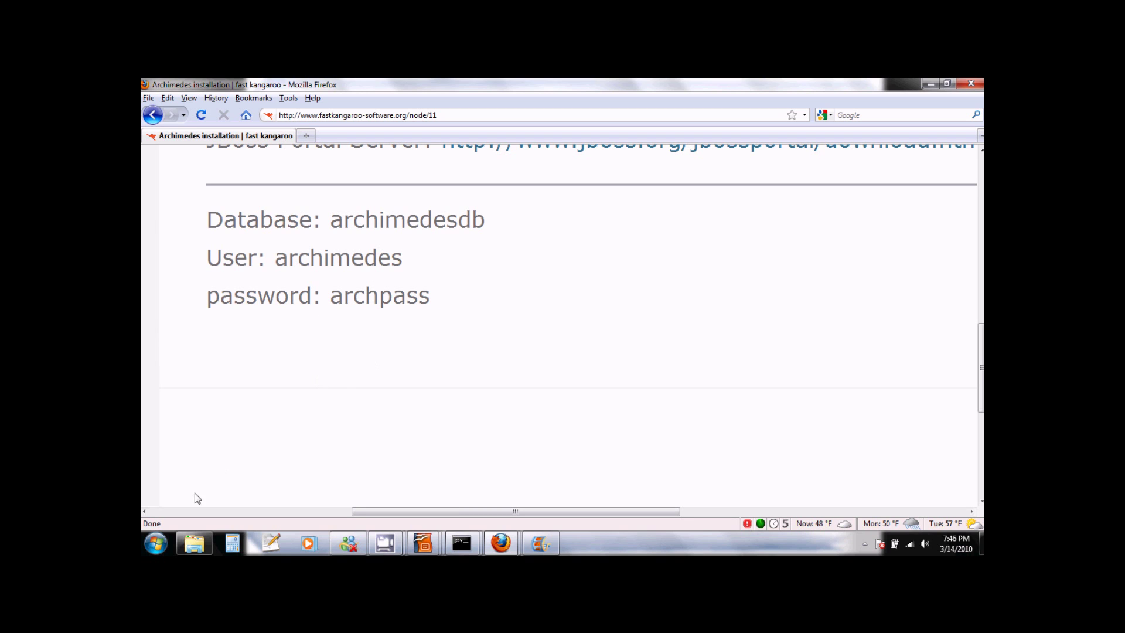
Launch MySQL Administrator from the MySQL folder under All Programs.
{"action": "left_click", "coordinate": [154, 544]}
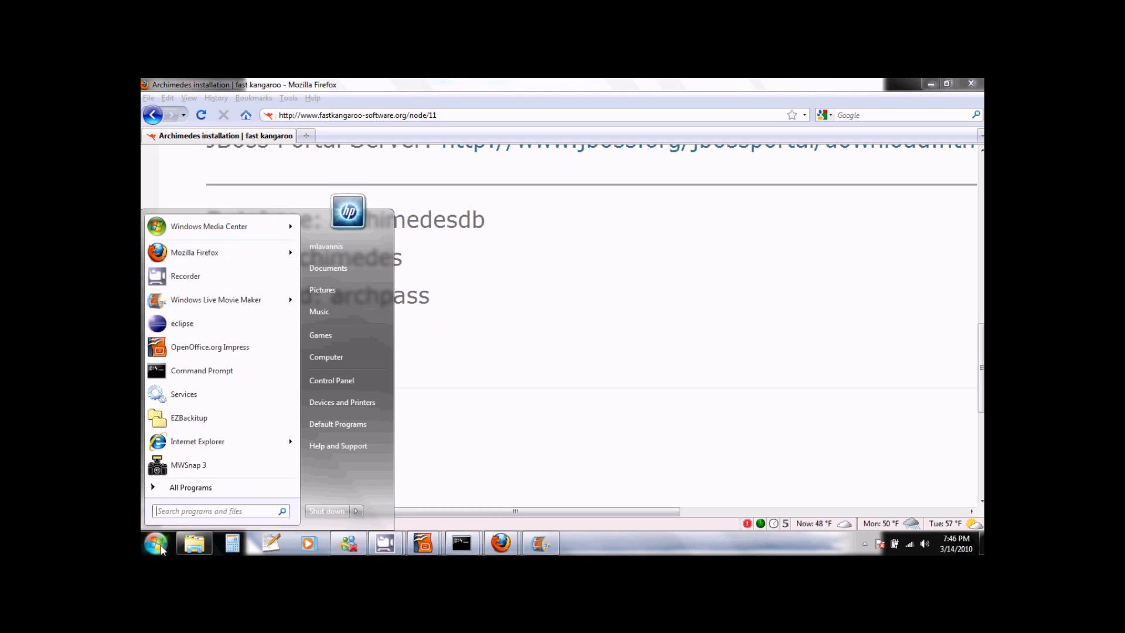
{"action": "left_click", "coordinate": [189, 488]}
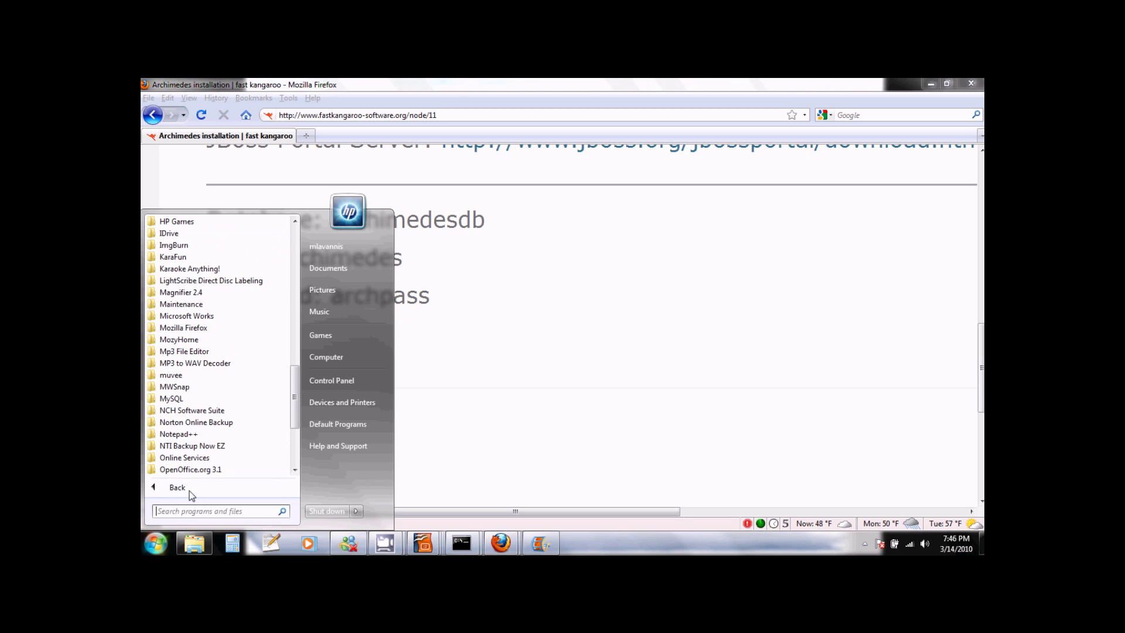
{"action": "left_click", "coordinate": [187, 402]}
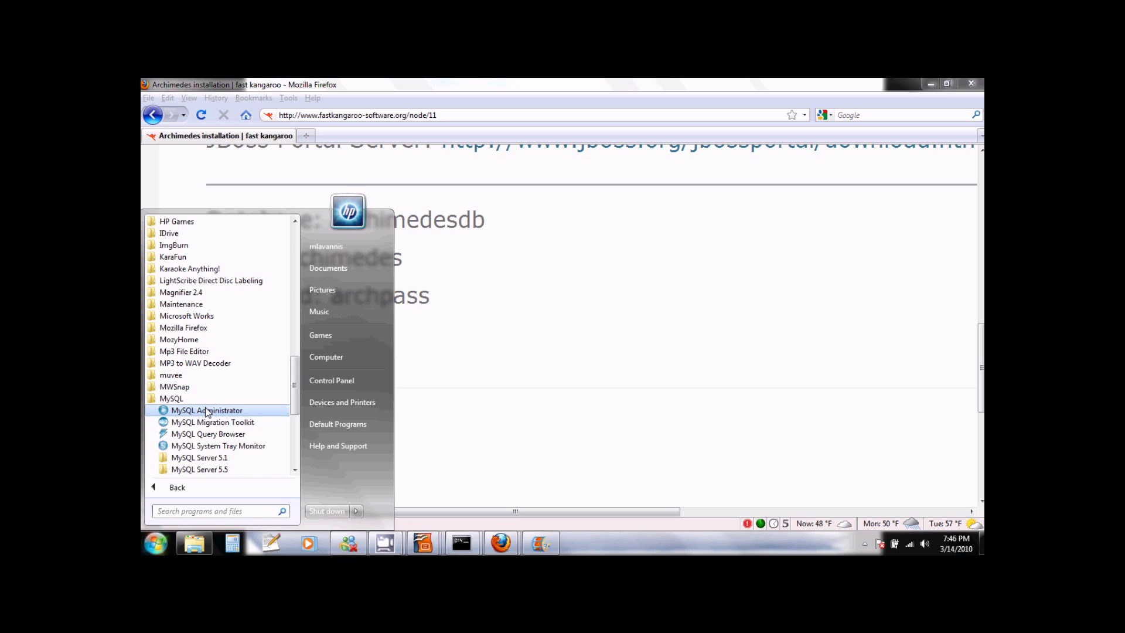
{"action": "left_click", "coordinate": [206, 411]}
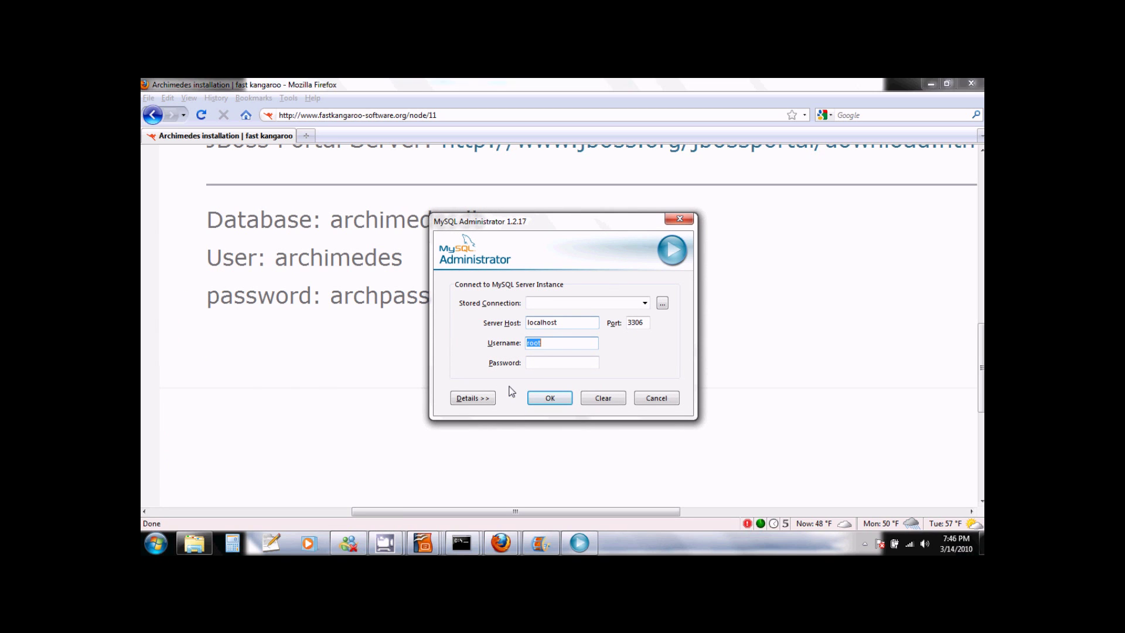
Log in as root to localhost:3306 by entering the root password.
{"action": "left_click", "coordinate": [540, 366]}
{"action": "type", "text": "archpa"}
{"action": "left_click", "coordinate": [567, 399]}
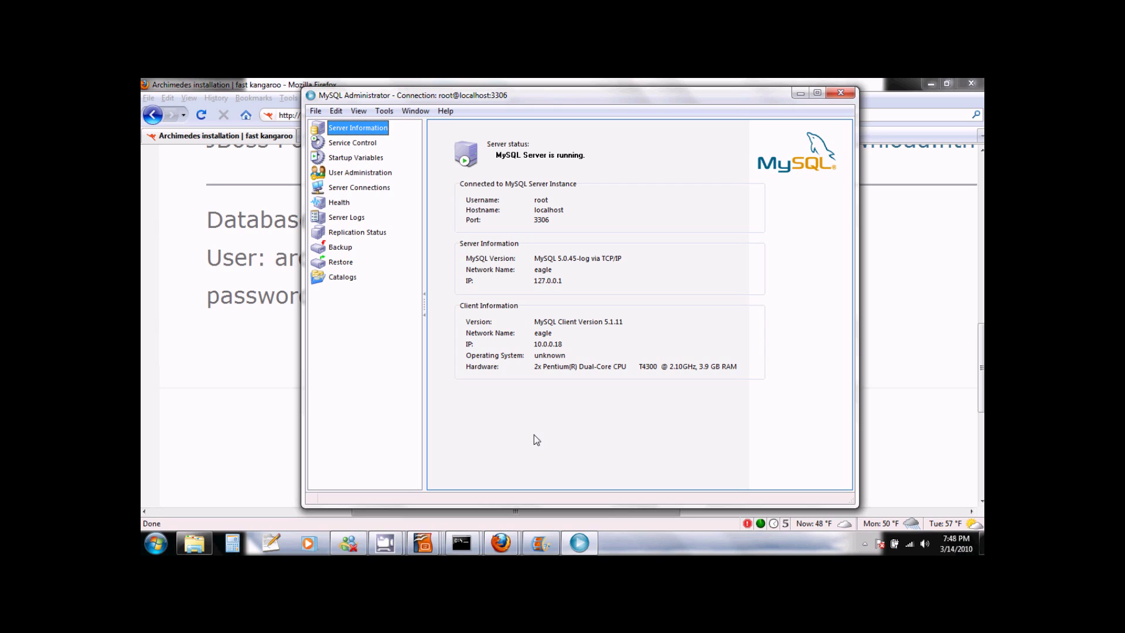
Create a new schema named archimedesdb from the Catalogs Schemata list.
{"action": "left_click", "coordinate": [345, 278]}
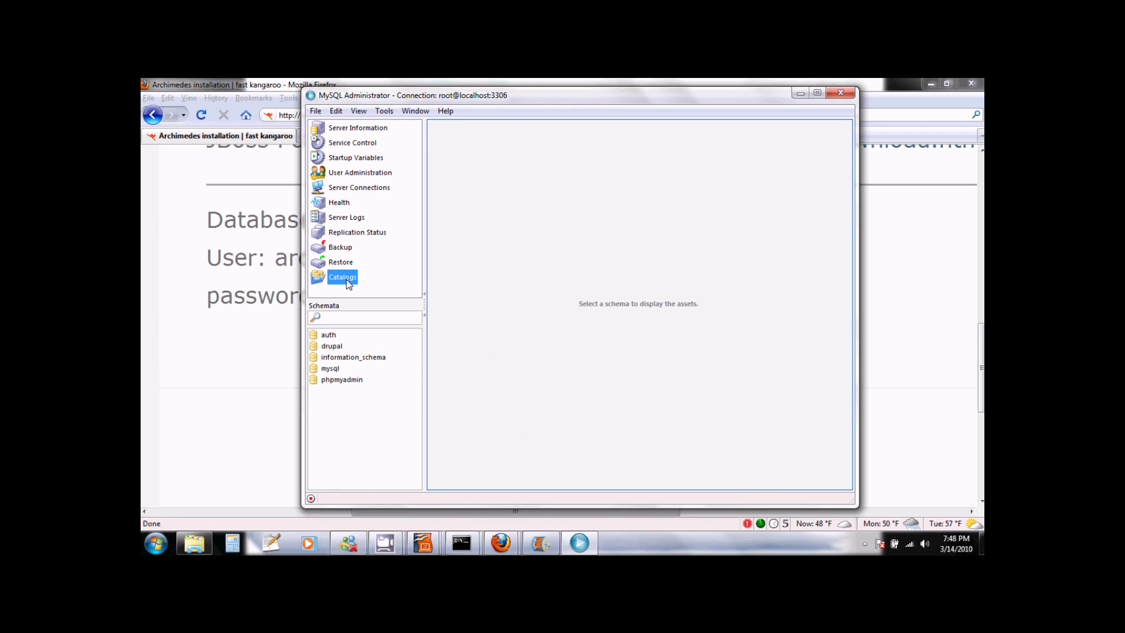
{"action": "right_click", "coordinate": [347, 411]}
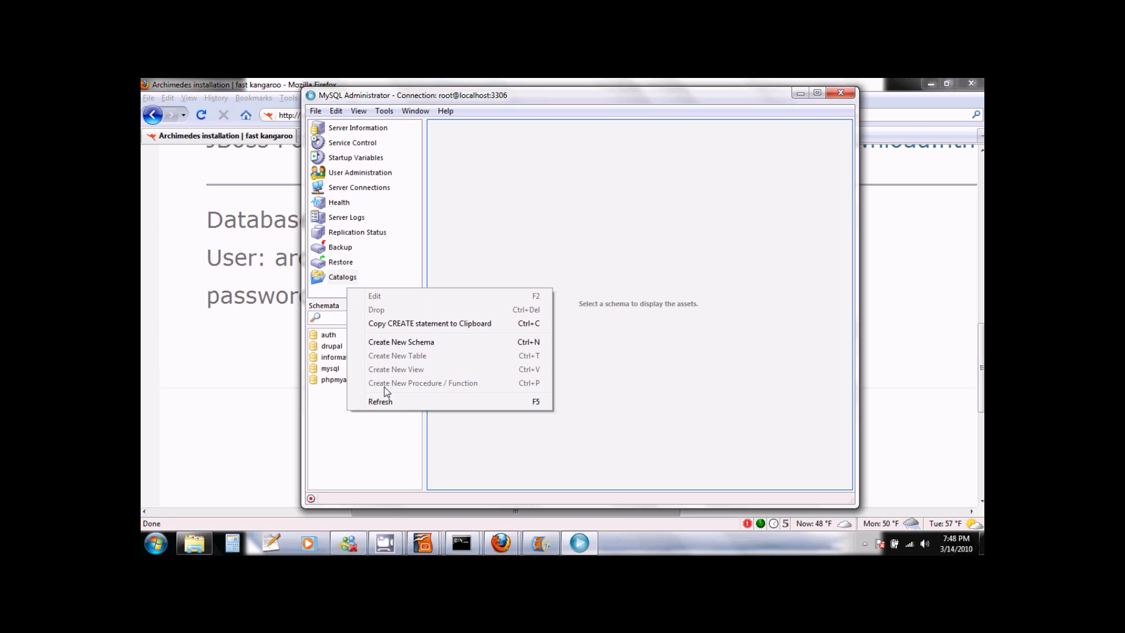
{"action": "left_click", "coordinate": [398, 346]}
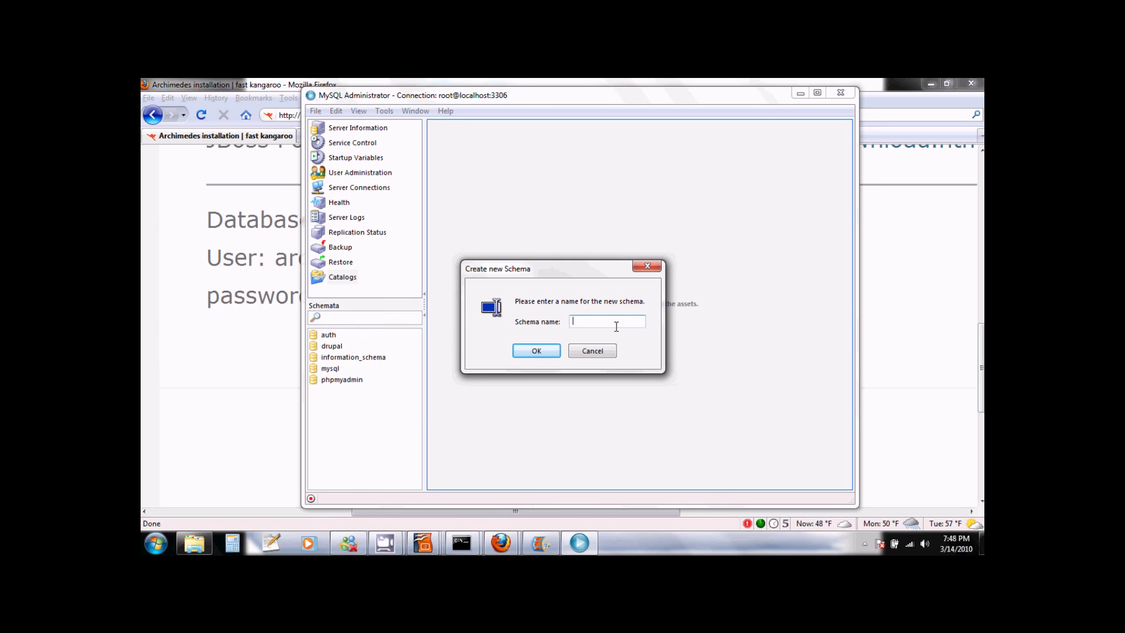
{"action": "type", "text": "archimedesdb"}
{"action": "left_click", "coordinate": [536, 351]}
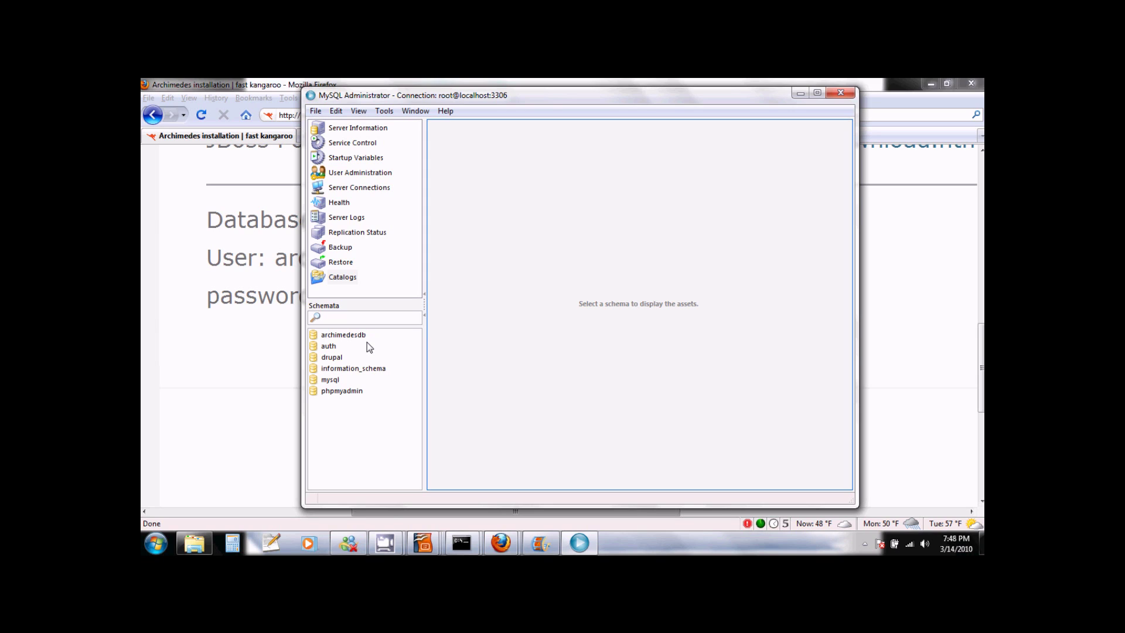
{"action": "key", "text": "alt"}
In User Administration, add a new user account named archimedes.
{"action": "left_click", "coordinate": [367, 173]}
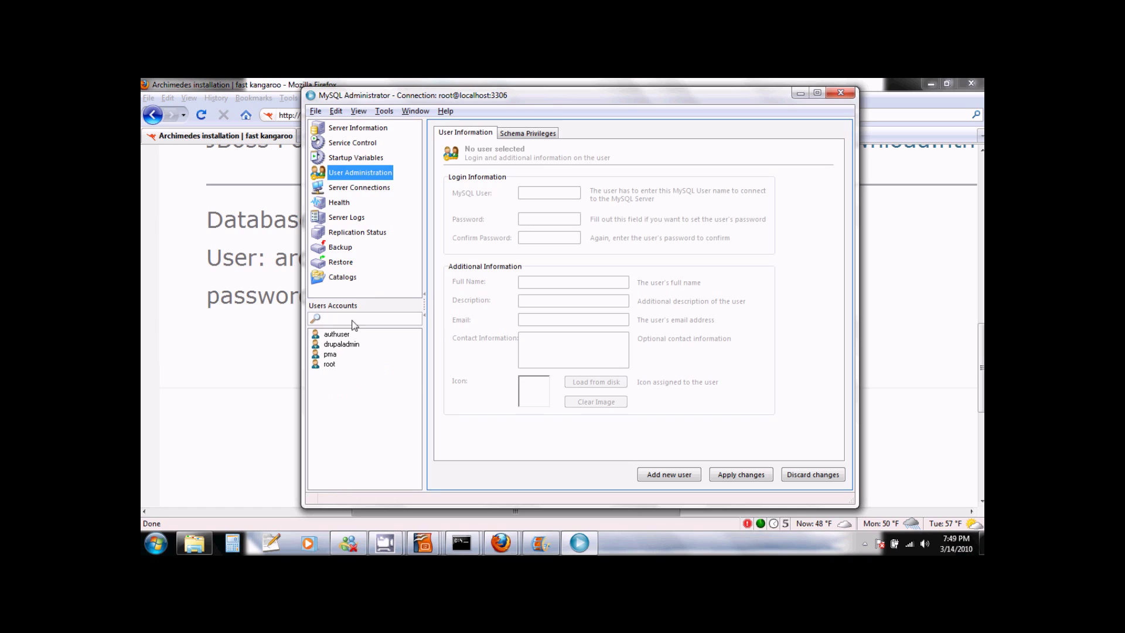
{"action": "right_click", "coordinate": [347, 396]}
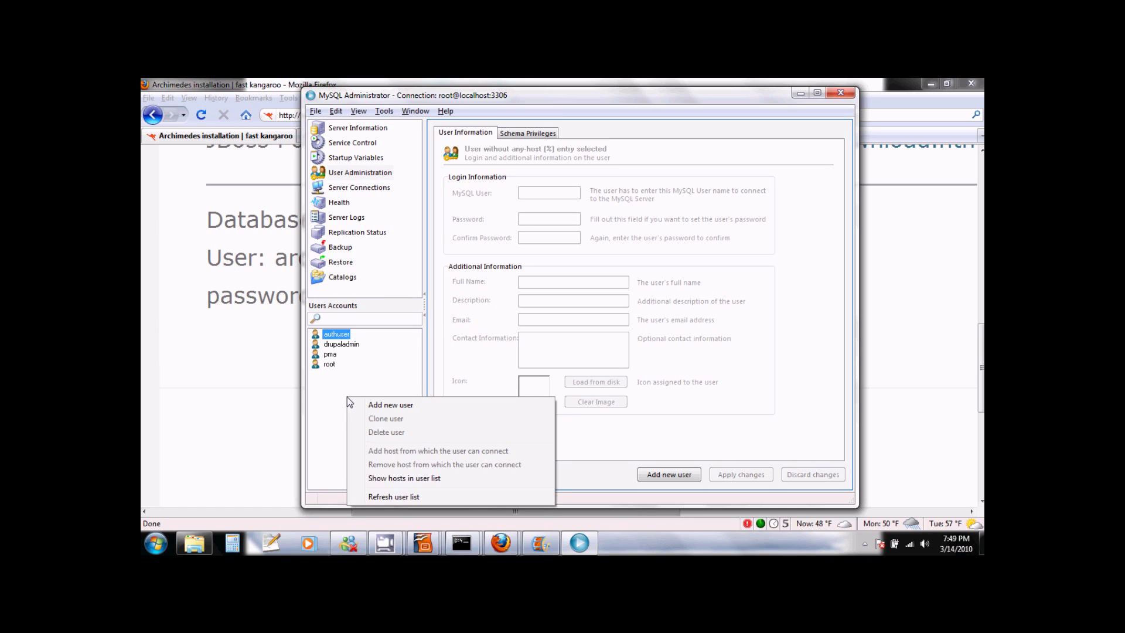
{"action": "left_click", "coordinate": [386, 409]}
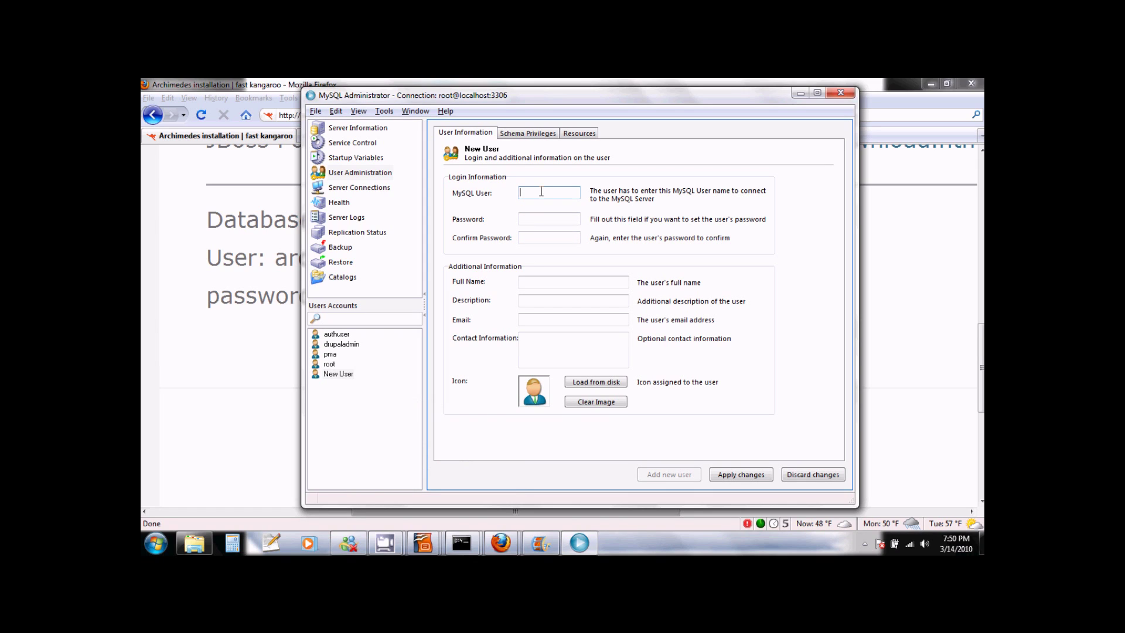
{"action": "type", "text": "archimedes"}
Enter and confirm the new user's password, then show its Schema Privileges.
{"action": "key", "text": "Tab"}
{"action": "type", "text": "archimed"}
{"action": "key", "text": "Tab"}
{"action": "type", "text": "archimed"}
{"action": "left_click", "coordinate": [521, 134]}
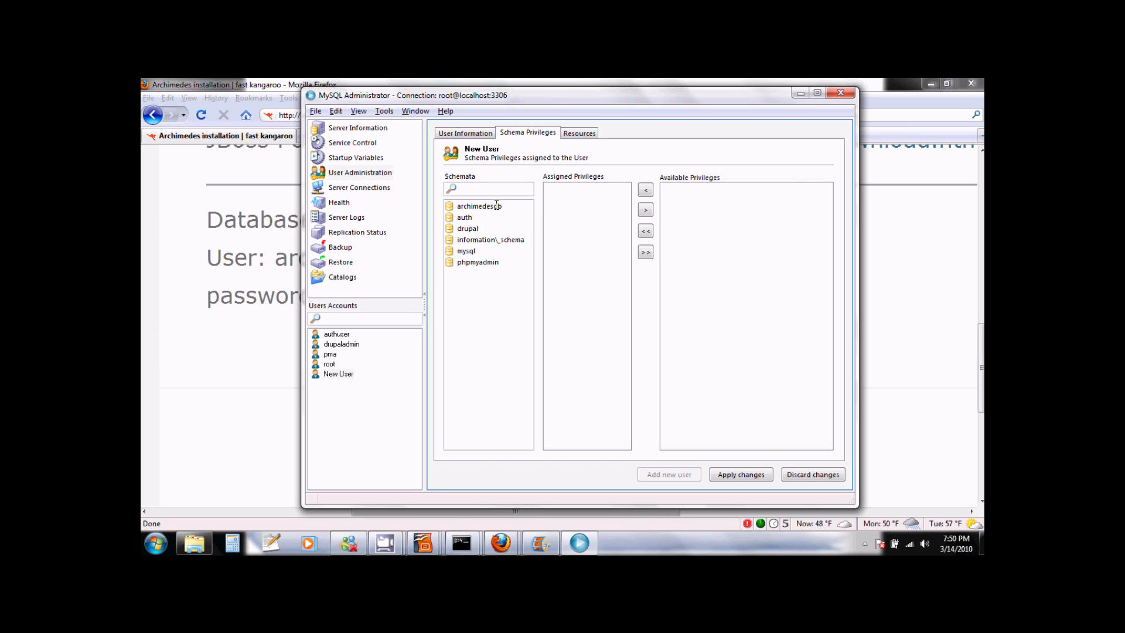
Grant archimedes all privileges on archimedesdb, apply the changes, and select the saved account.
{"action": "left_click", "coordinate": [496, 205]}
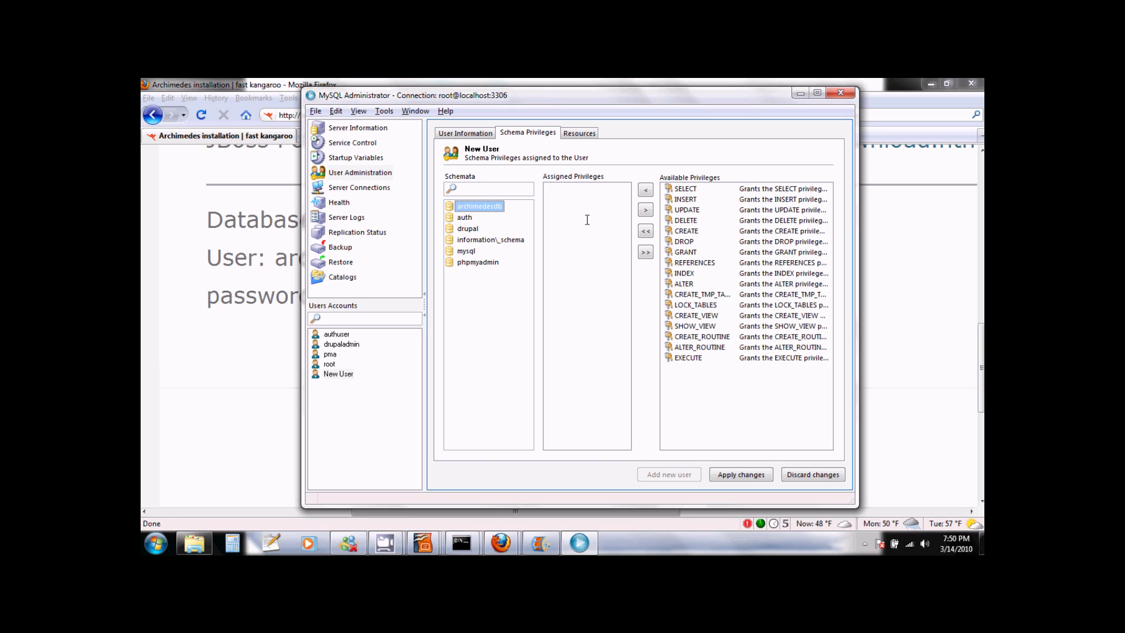
{"action": "left_click", "coordinate": [647, 232]}
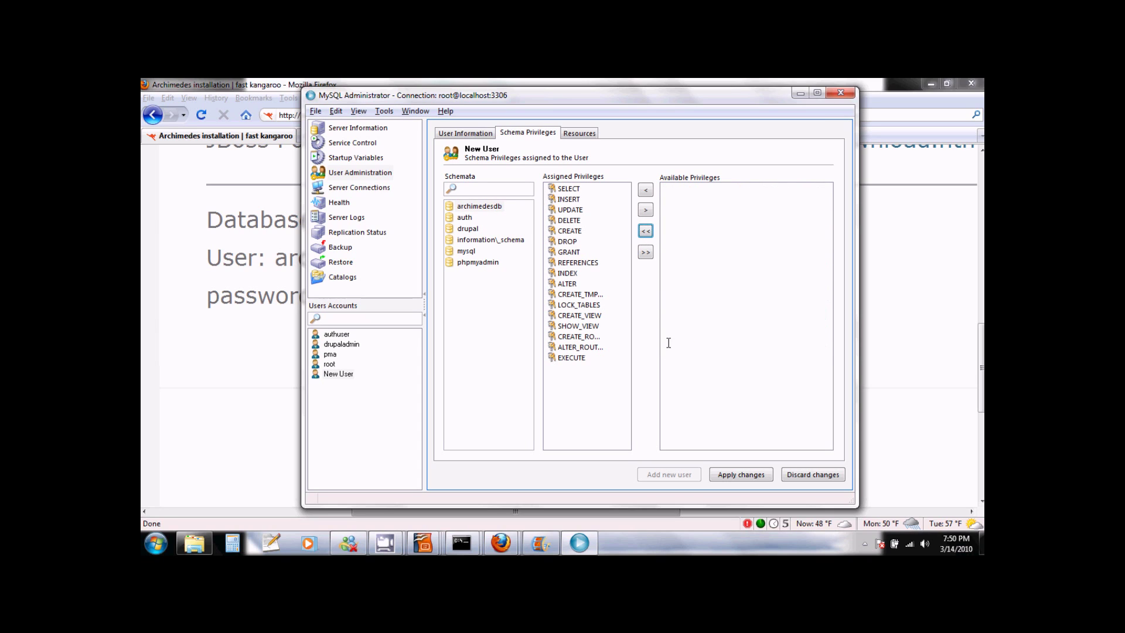
{"action": "left_click", "coordinate": [743, 475]}
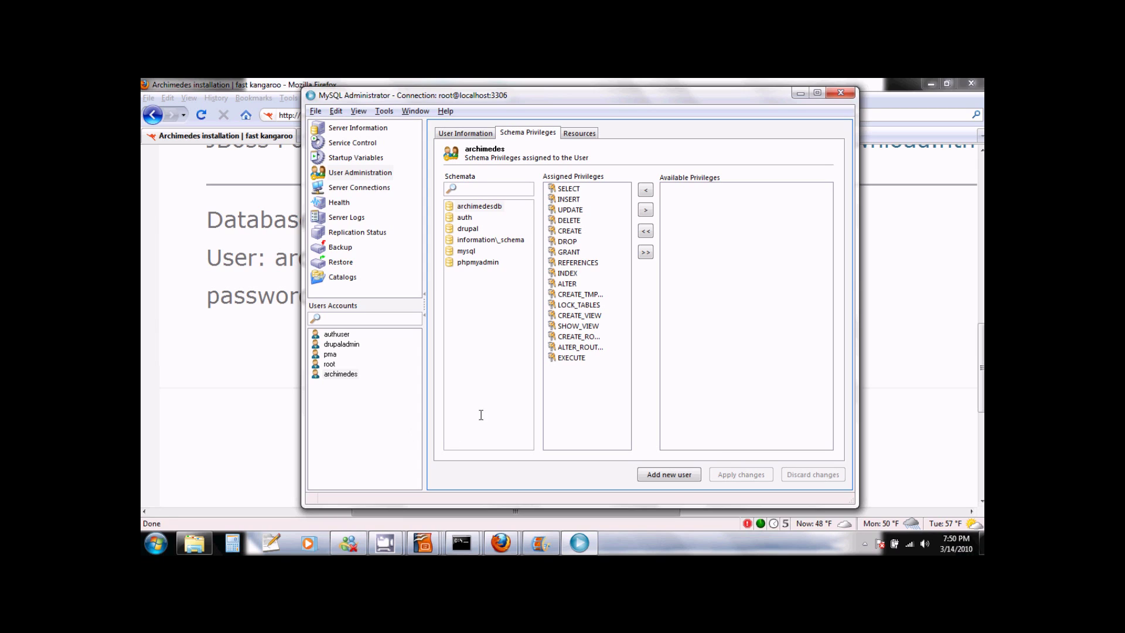
{"action": "left_click", "coordinate": [350, 375]}
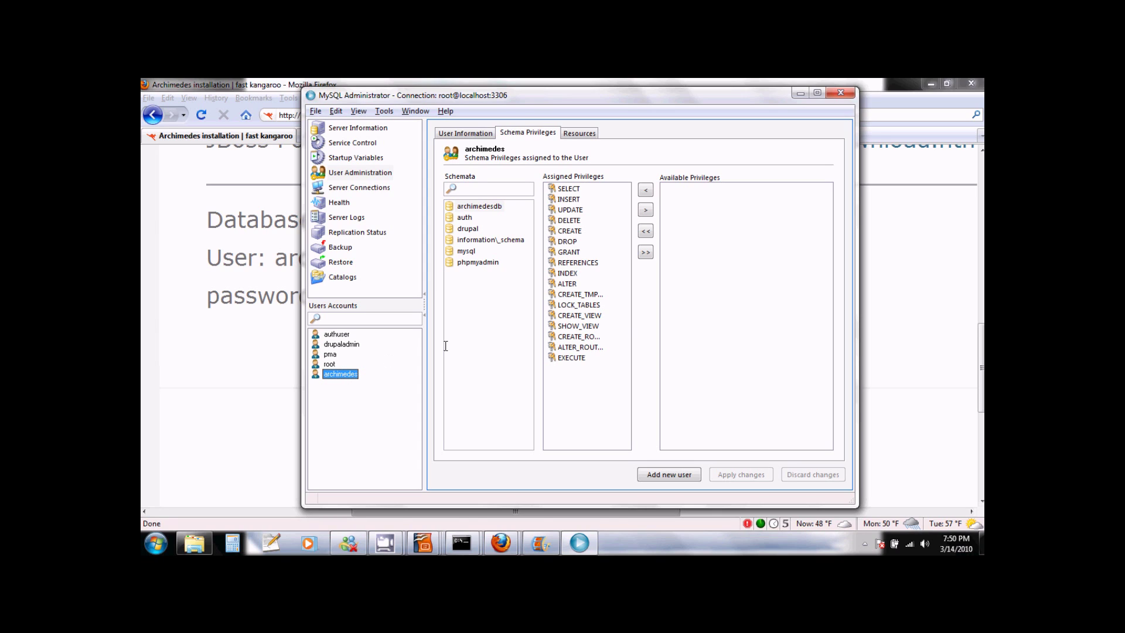